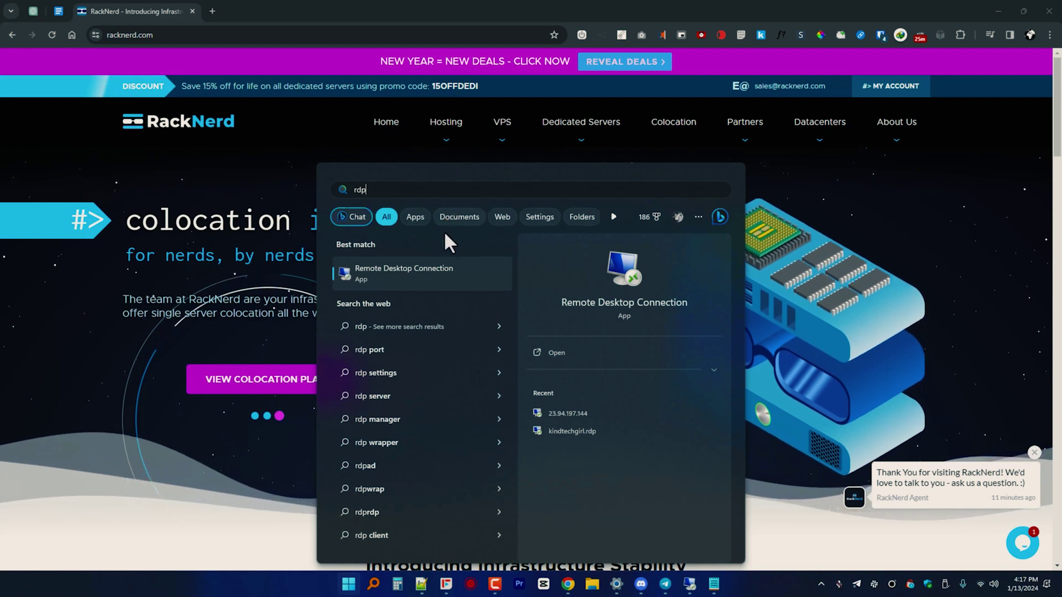
left_click(570, 369)
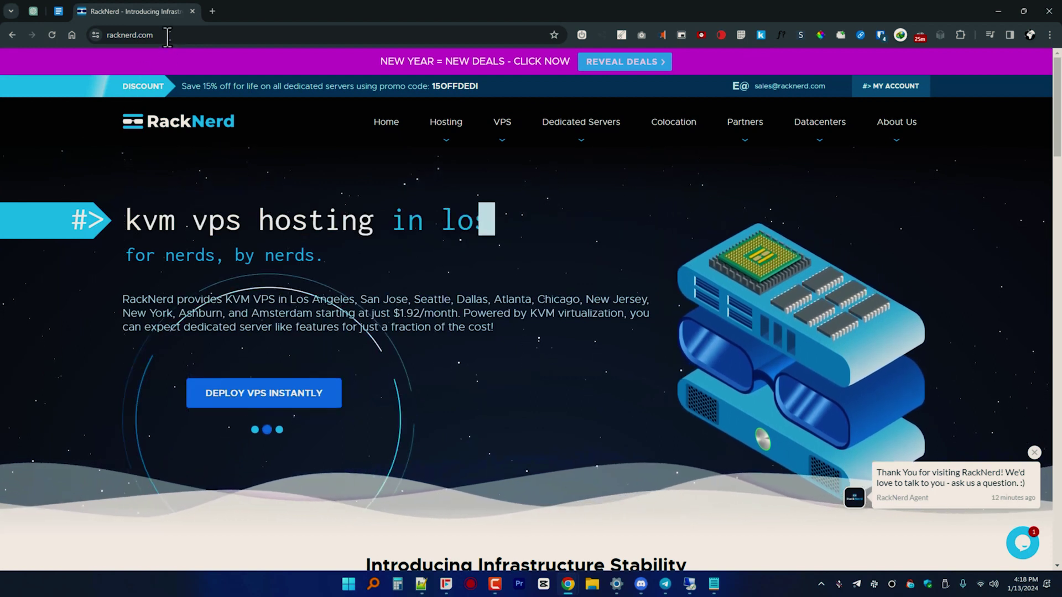
key("ctrl+l")
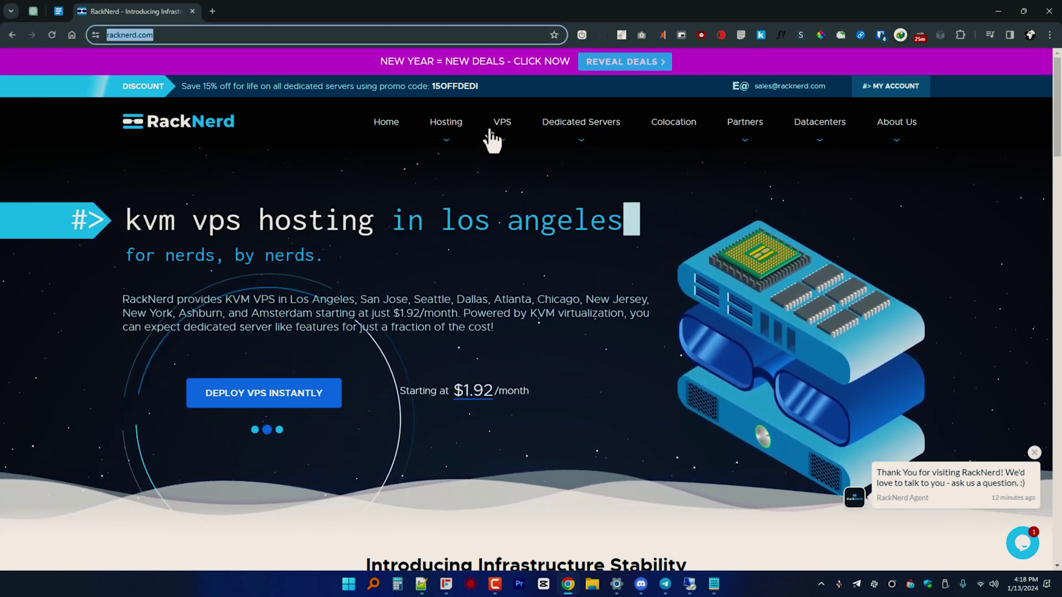
Open RackNerd's Windows VPS page and review the RAM, storage, bandwidth and pricing of the listed plans.
mouse_move(502, 141)
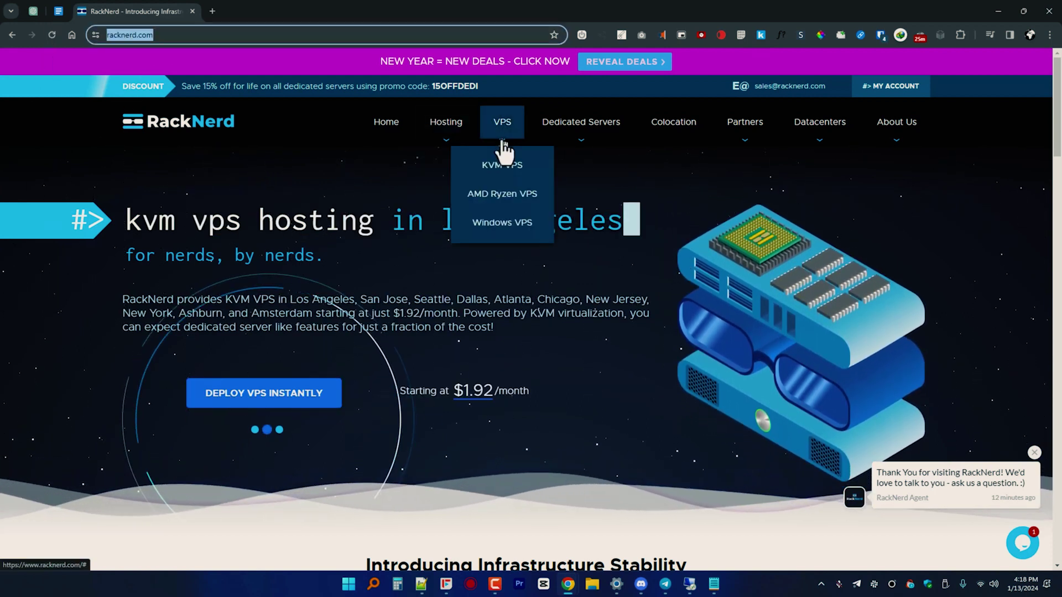
left_click(504, 222)
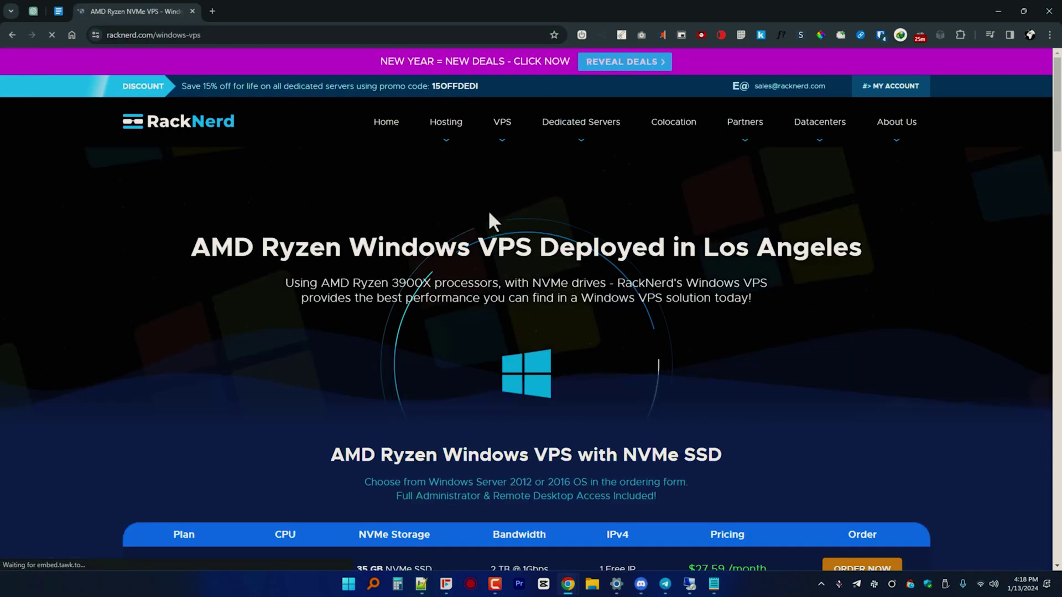
scroll(663, 366, "down", 3)
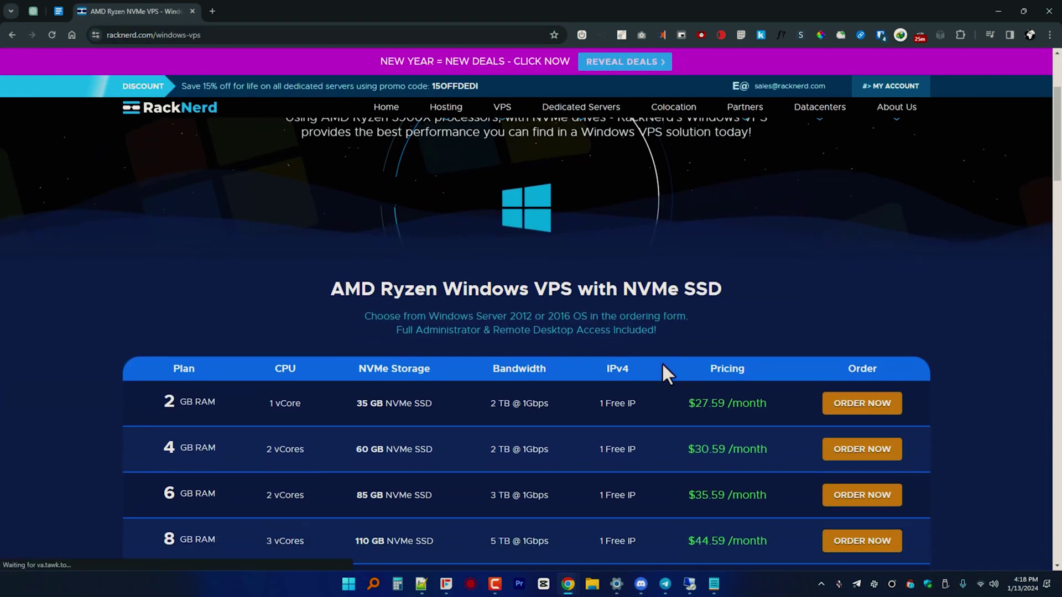
scroll(663, 366, "down", 3)
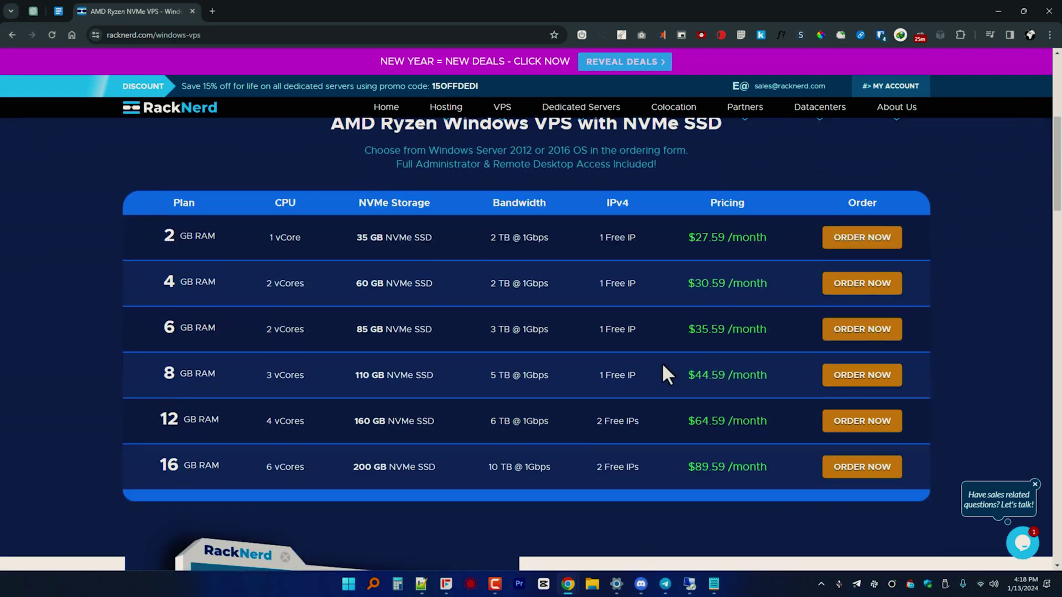
scroll(664, 372, "down", 1)
scroll(664, 372, "up", 1)
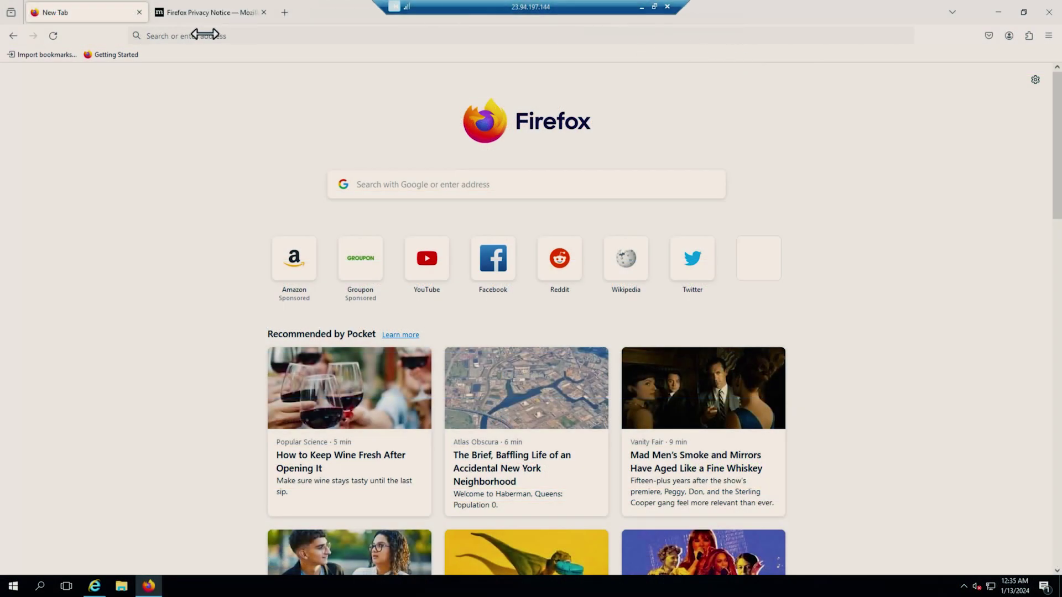
right_click(206, 35)
left_click(231, 133)
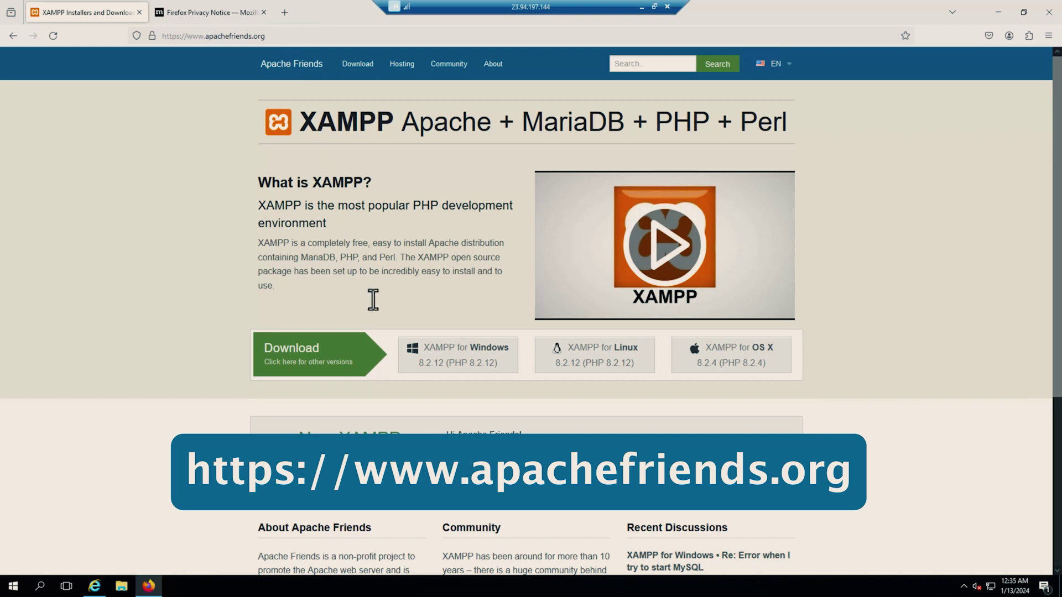
left_click(422, 354)
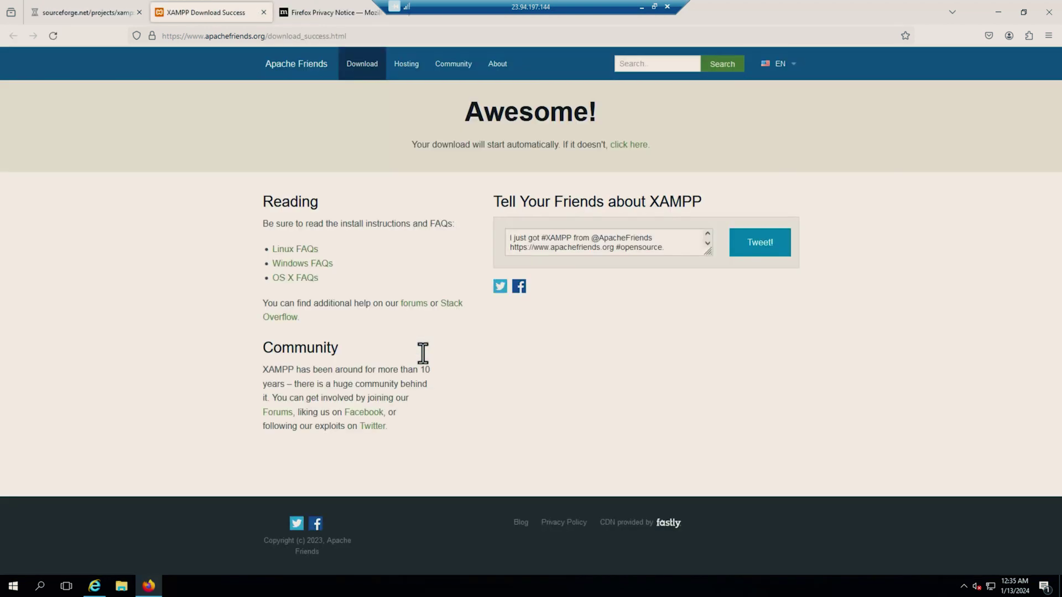
left_click(626, 145)
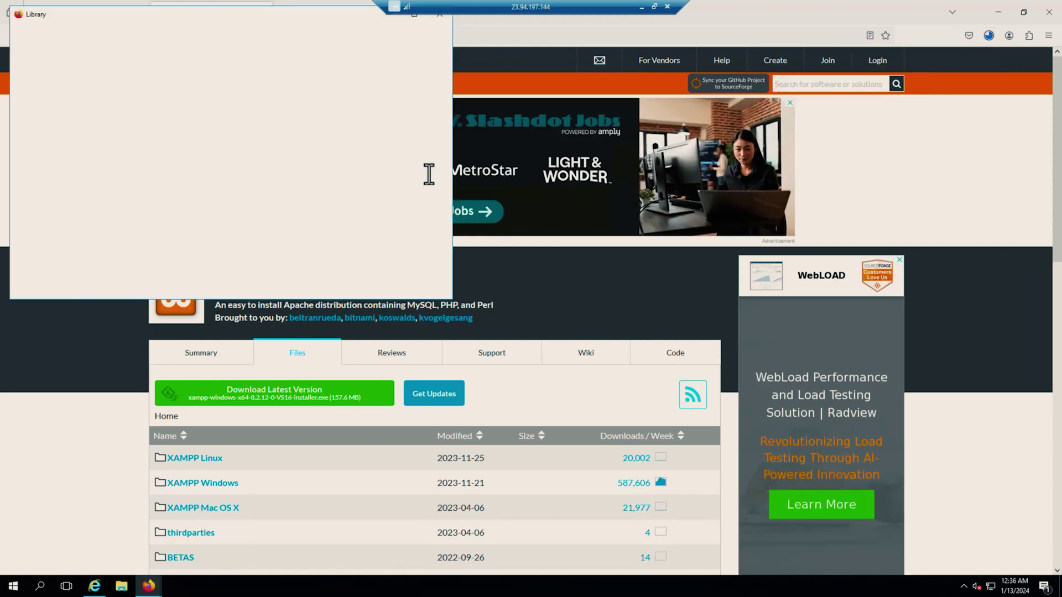
Run the downloaded XAMPP installer from its containing Downloads folder and minimize the browser and folder windows behind it.
left_click_drag(284, 15, 615, 127)
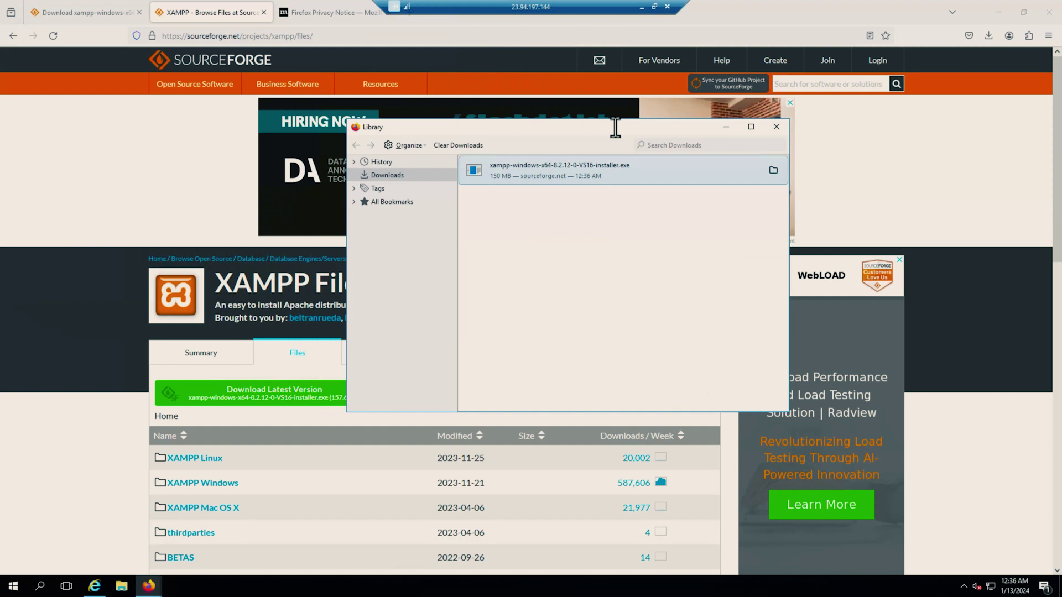
left_click(771, 170)
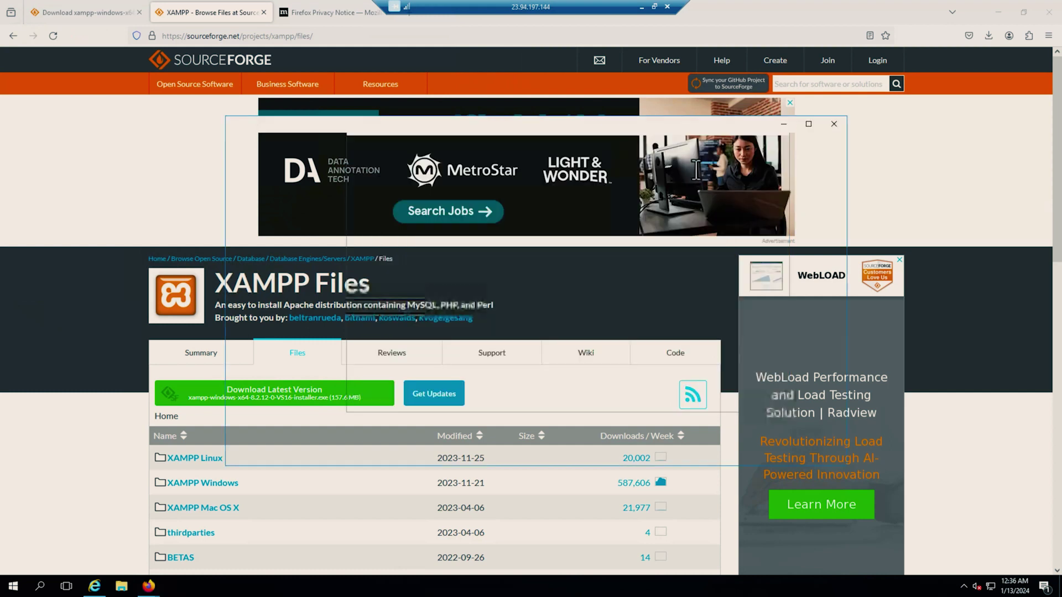
double_click(408, 189)
left_click(559, 304)
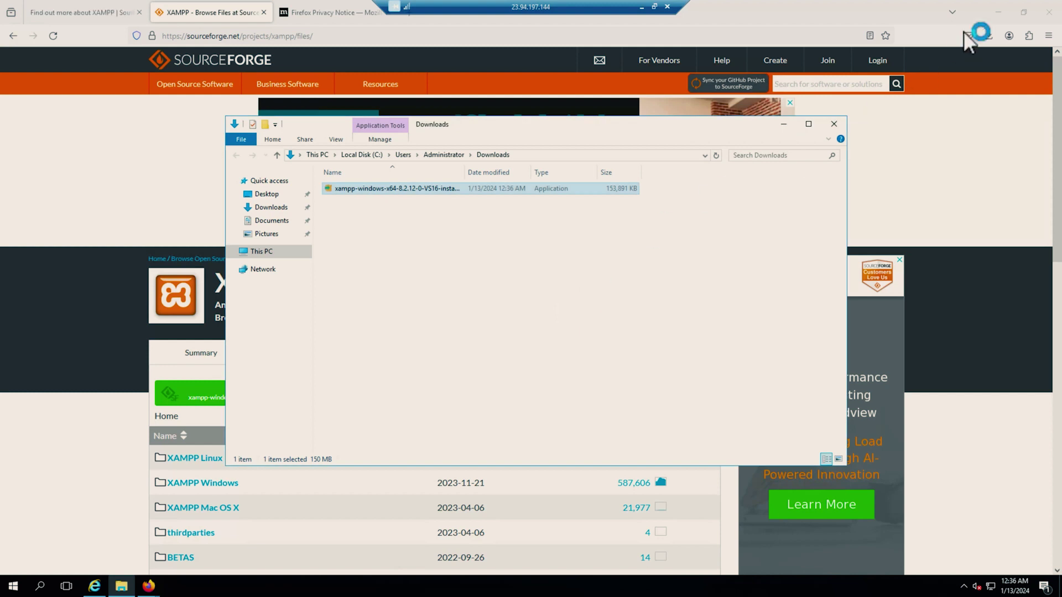
left_click(997, 12)
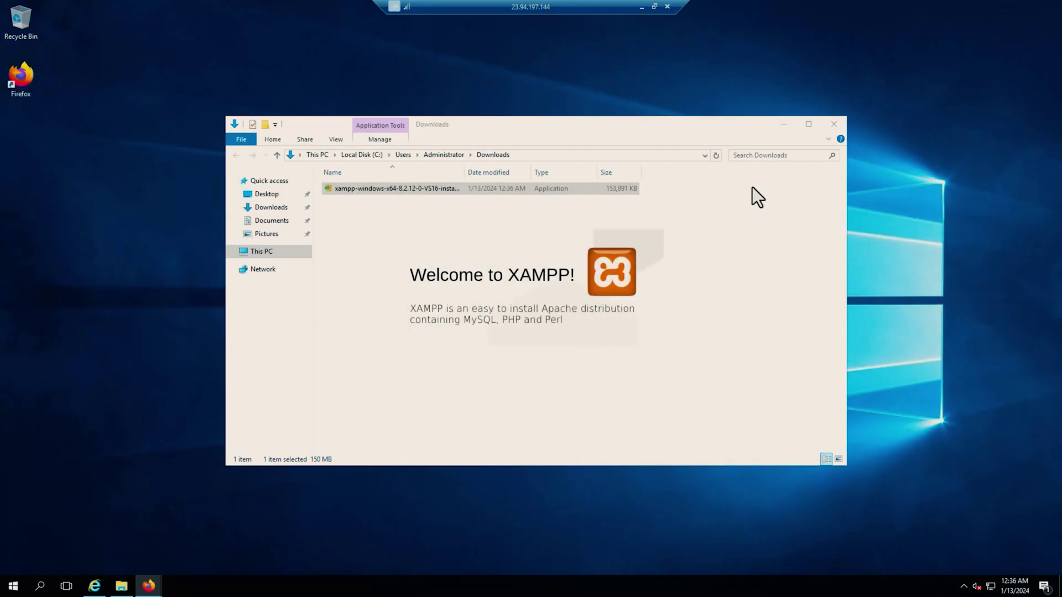
left_click(783, 123)
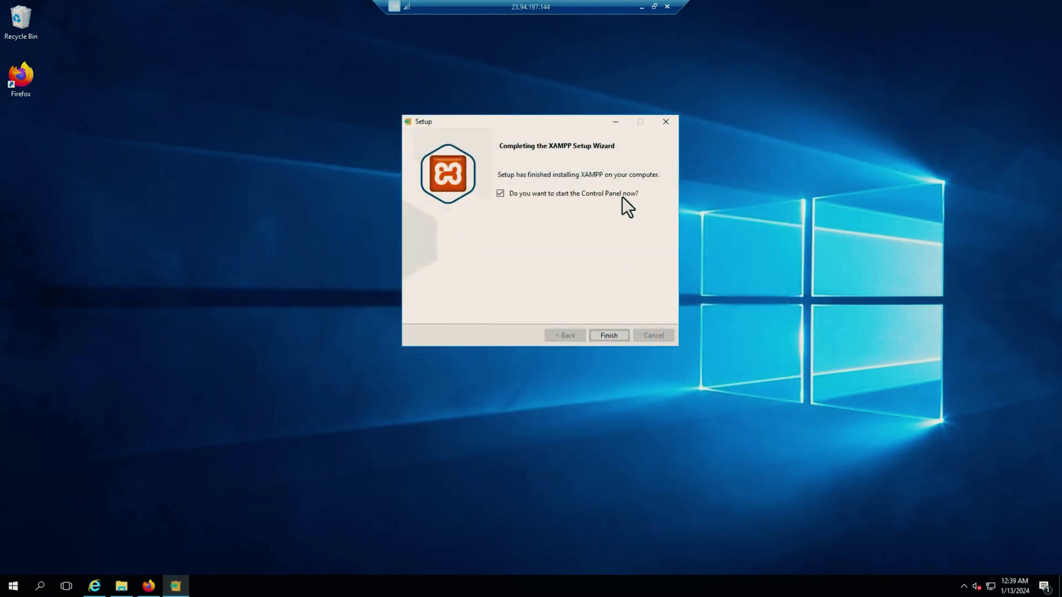
Finish the XAMPP setup with the Control Panel launched, and start the Apache and MySQL modules.
left_click(608, 336)
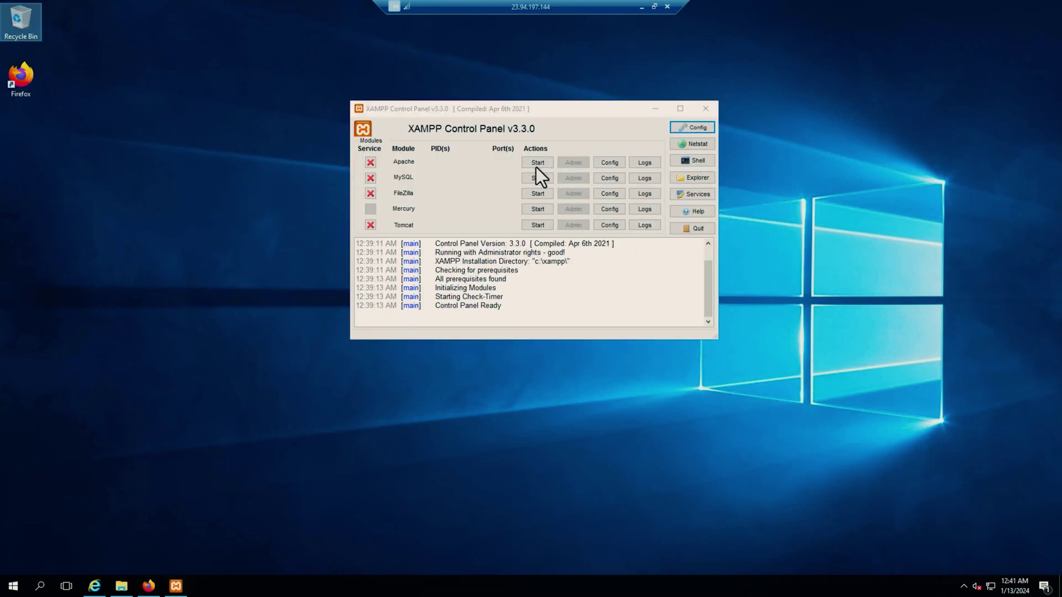
left_click(533, 164)
left_click(536, 178)
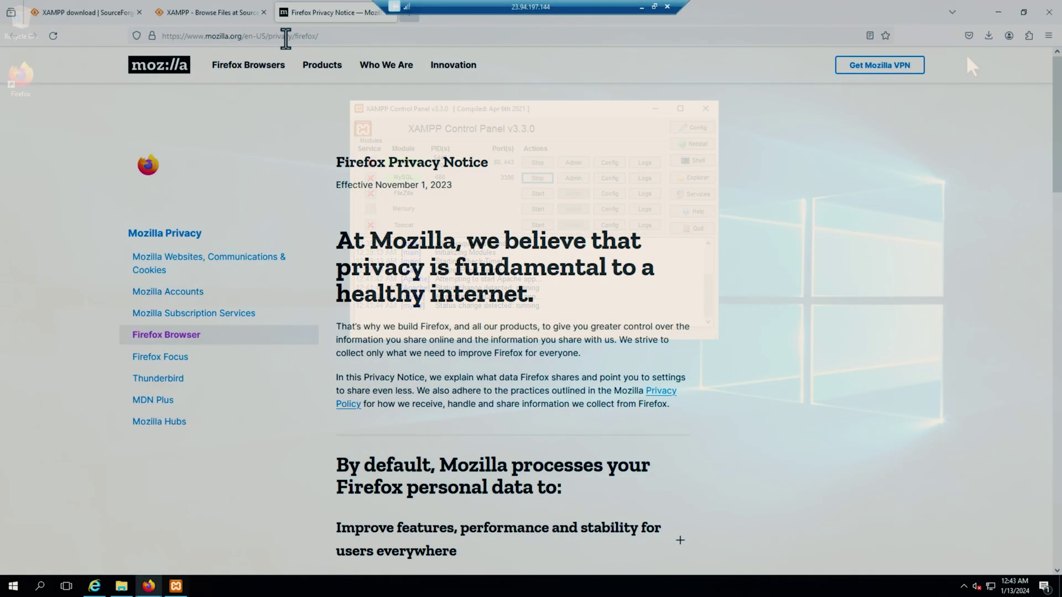
Open wordpress.org in a new browser tab and download the WordPress 6.4.2 archive.
key("ctrl+t")
right_click(284, 35)
left_click(320, 138)
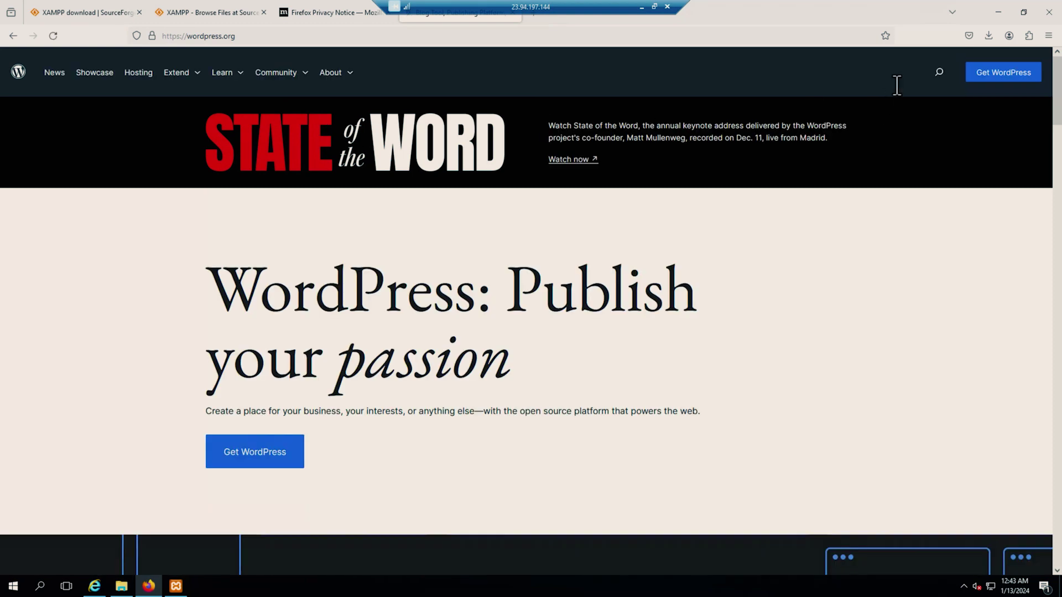
left_click(975, 75)
left_click(315, 396)
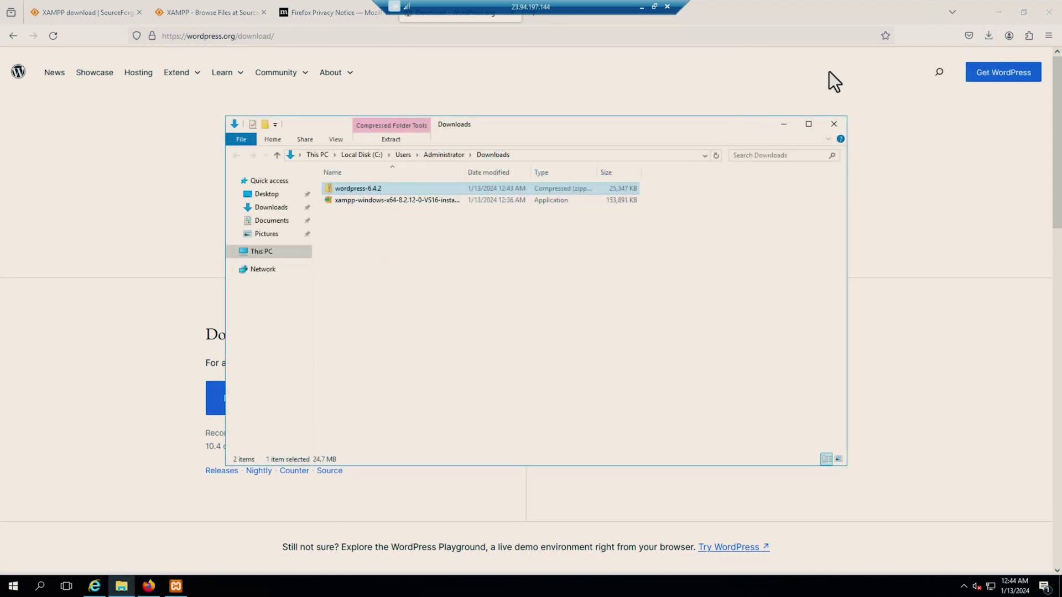
Start extracting the wordpress-6.4.2 archive and browse to C:\xampp\htdocs for its destination.
right_click(353, 191)
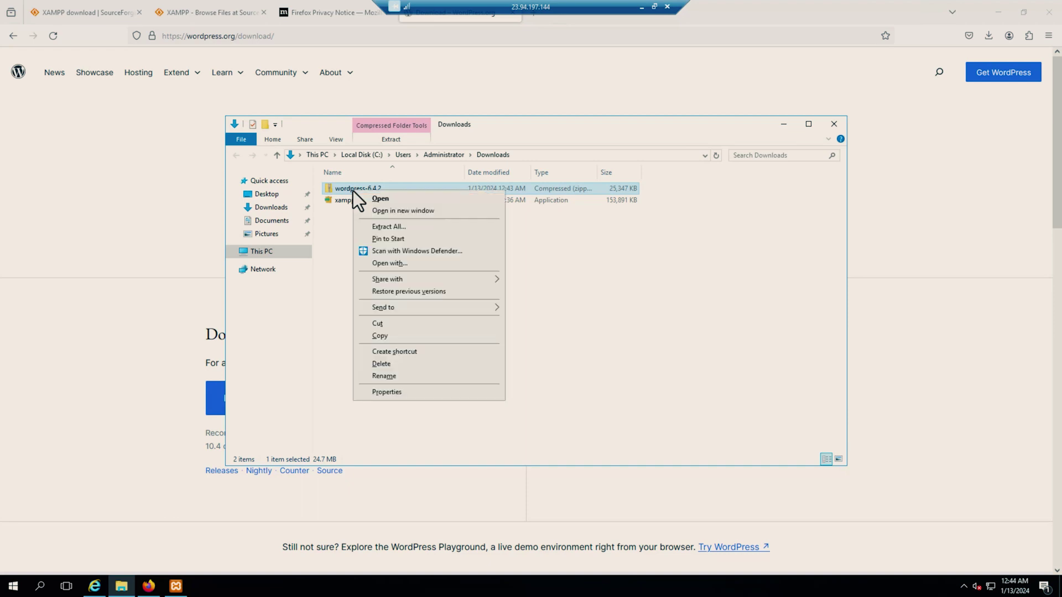
left_click(373, 226)
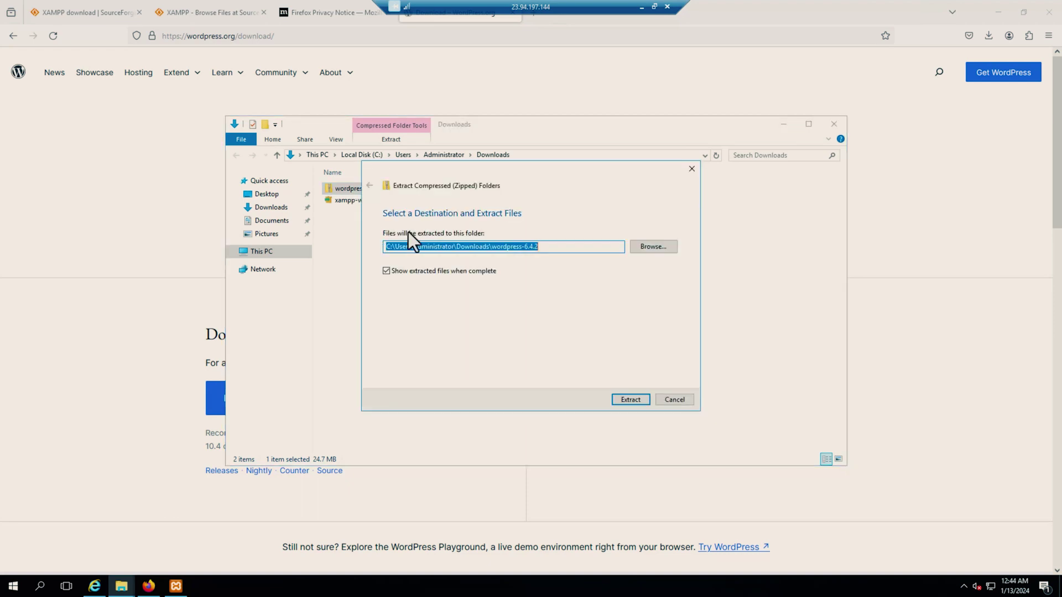
left_click(651, 247)
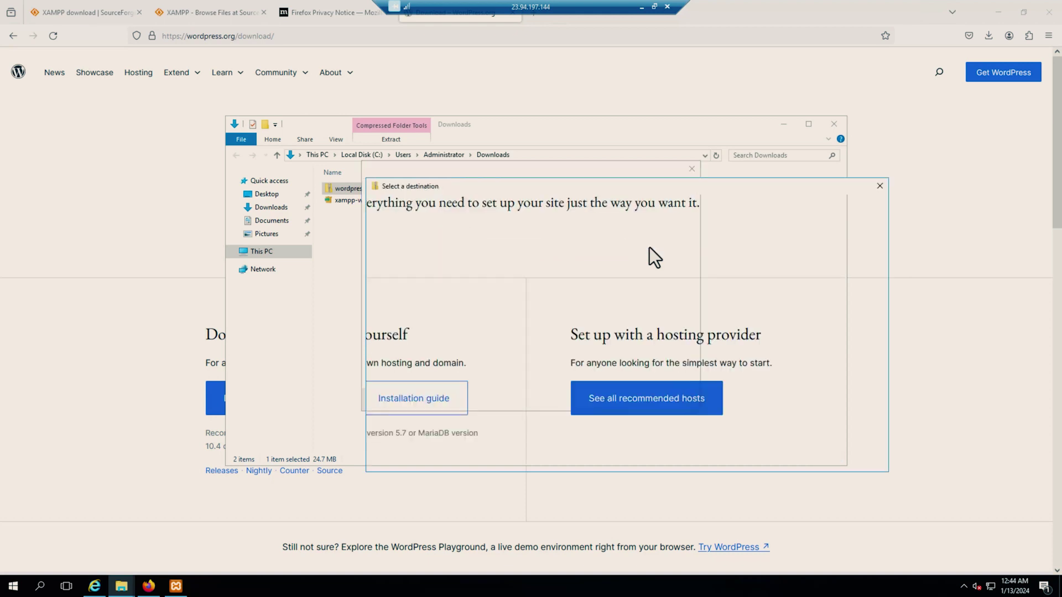
left_click(413, 316)
double_click(513, 350)
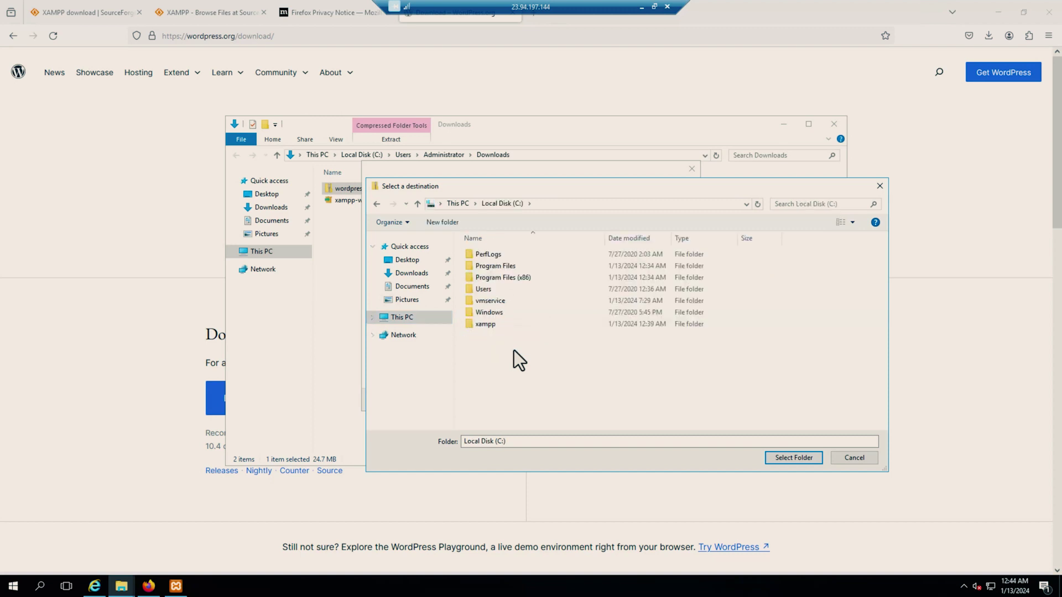
double_click(491, 324)
double_click(489, 313)
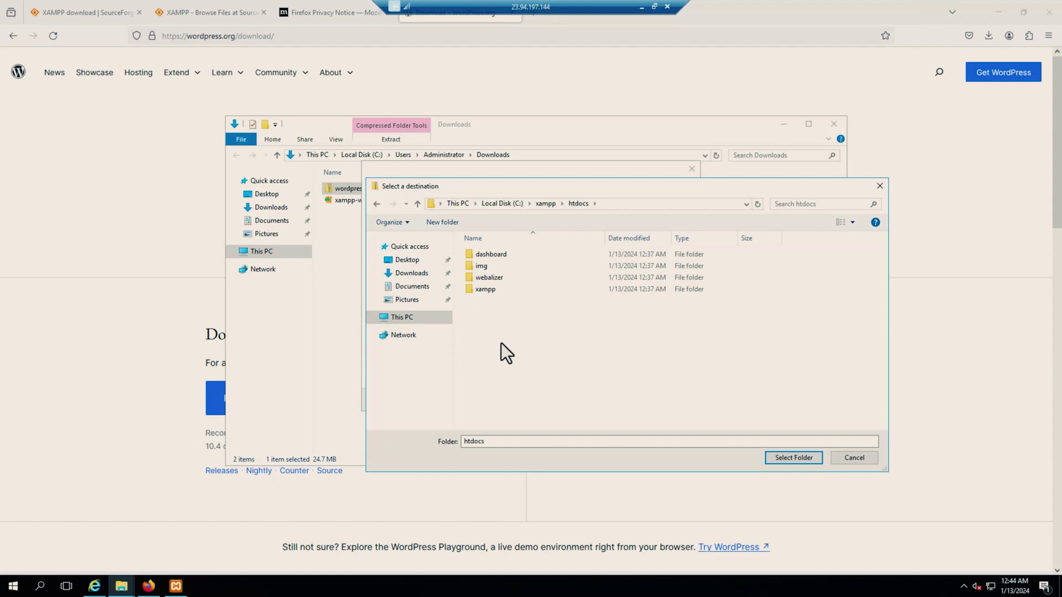
Create a folder named wordpress inside htdocs and extract the WordPress archive into it.
left_click(446, 222)
type("wordpress")
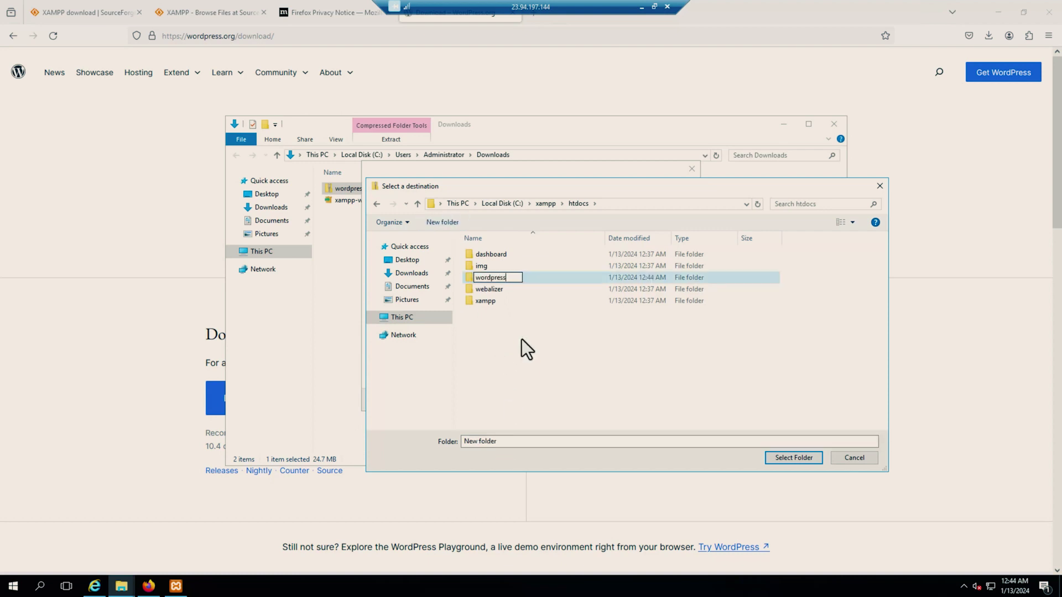
key("Return")
double_click(502, 289)
left_click(794, 458)
left_click(633, 400)
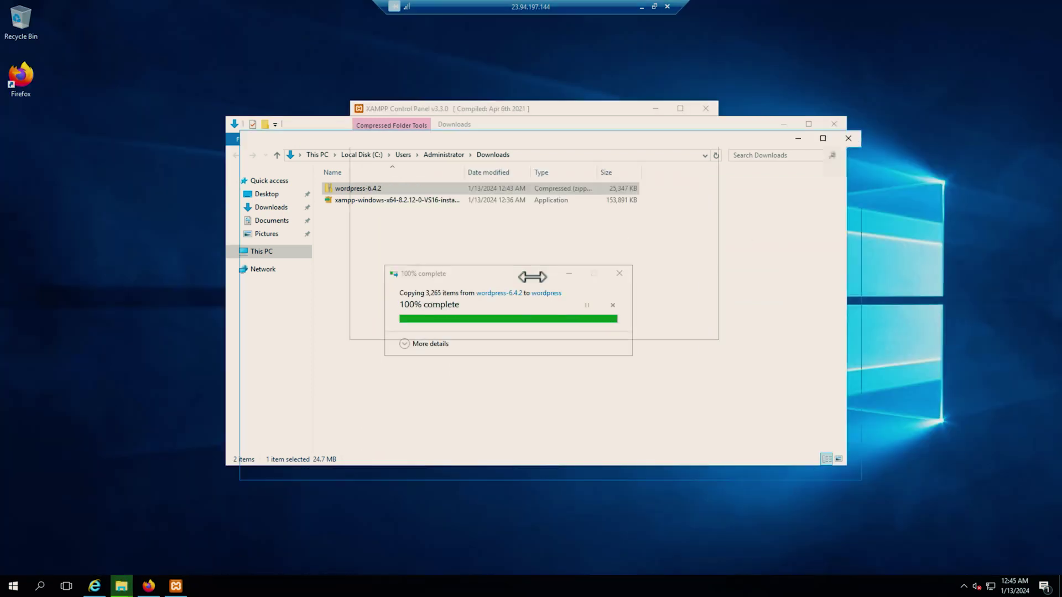
Move all WordPress files from the nested wordpress folder up into htdocs\wordpress and delete the emptied inner folder.
double_click(367, 204)
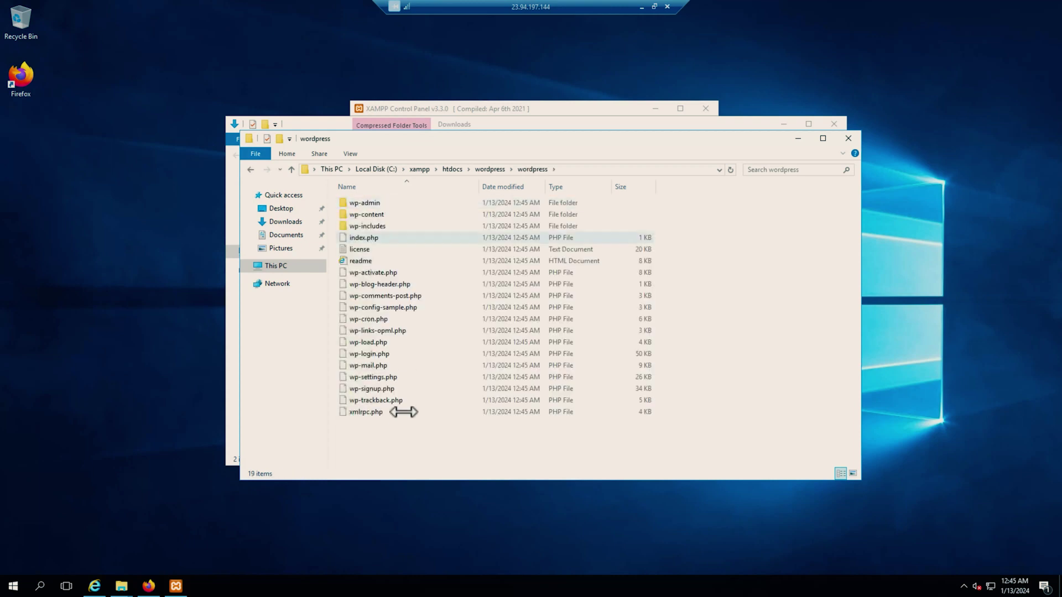
left_click_drag(395, 435, 480, 170)
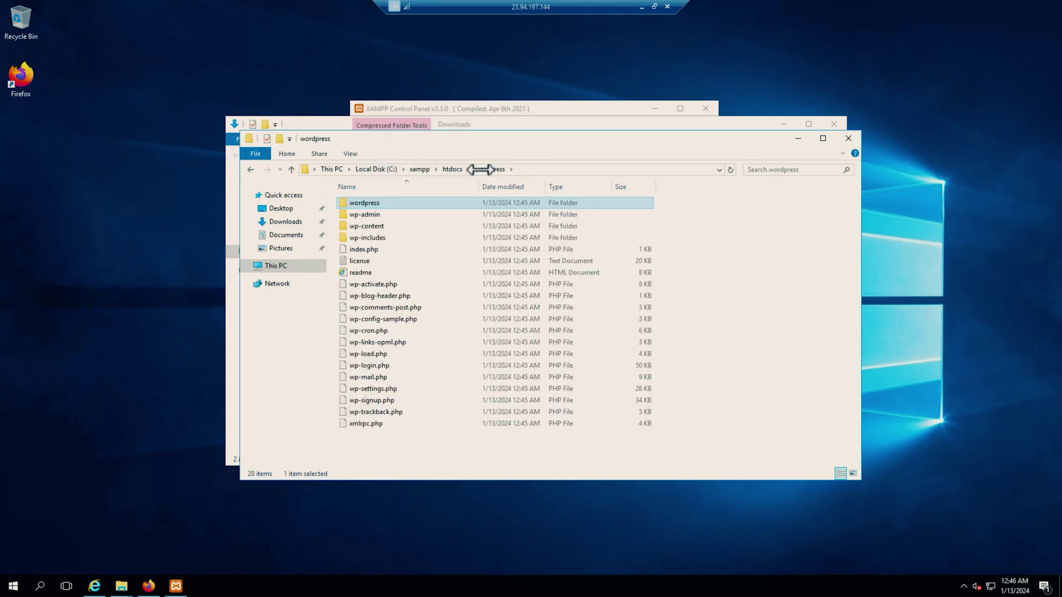
right_click(367, 204)
left_click(394, 375)
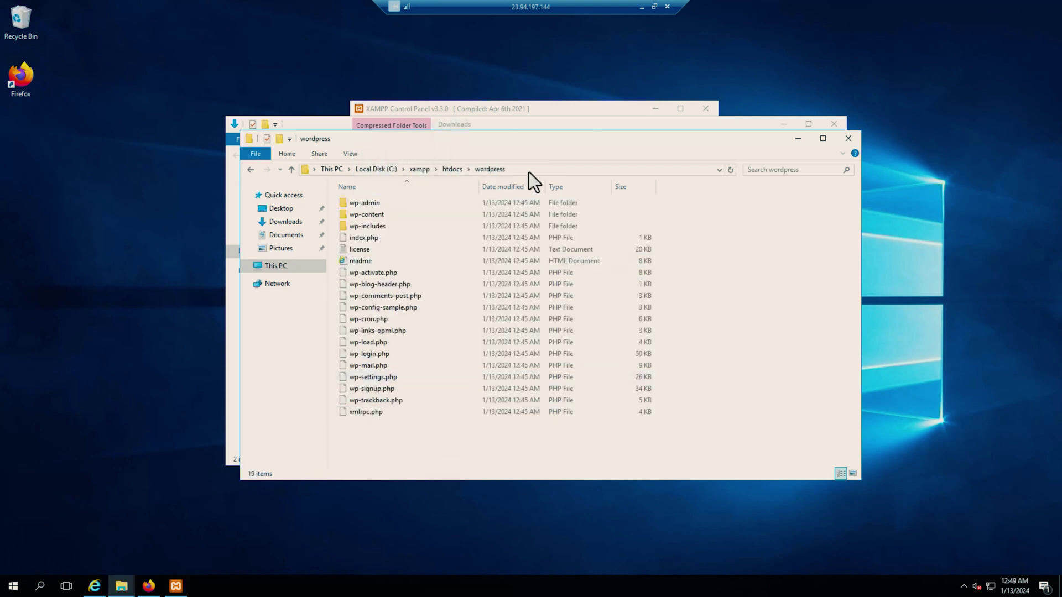
left_click(529, 171)
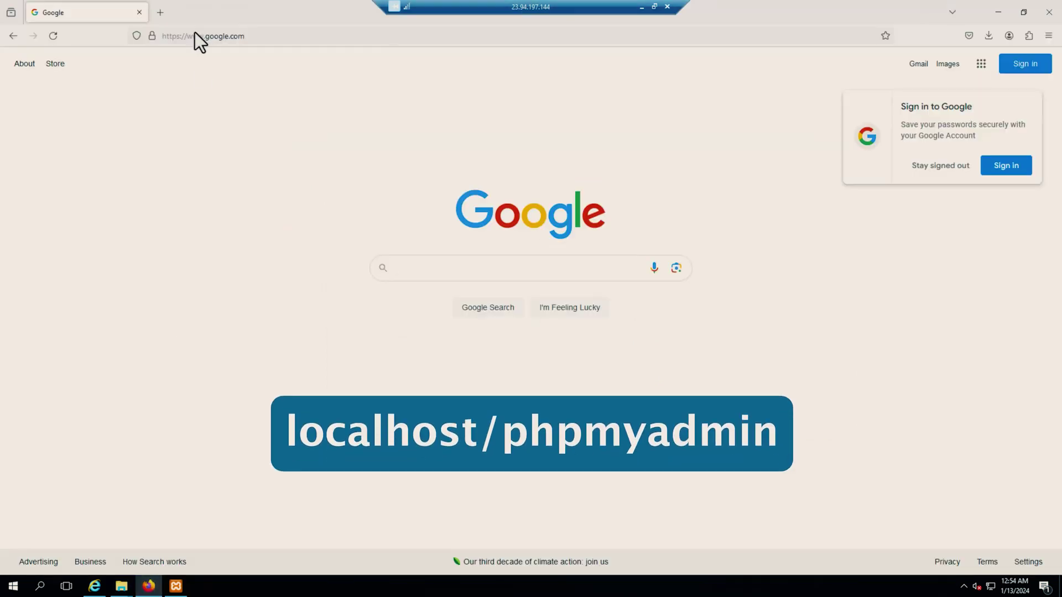
Open phpMyAdmin in the browser at localhost/phpmyadmin.
left_click(194, 36)
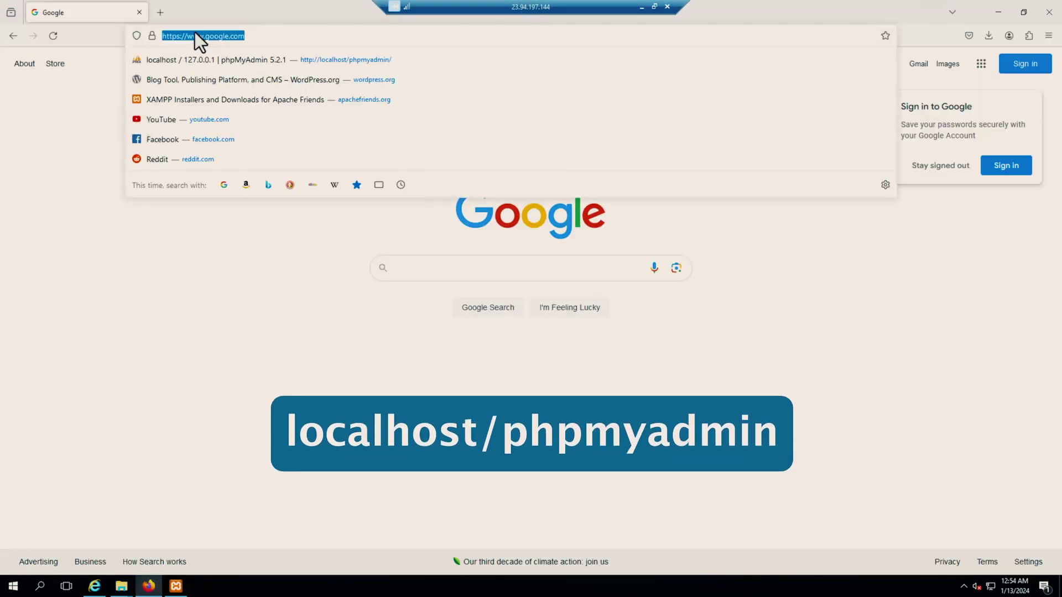
type("localhost/phpmyadmin")
key("Return")
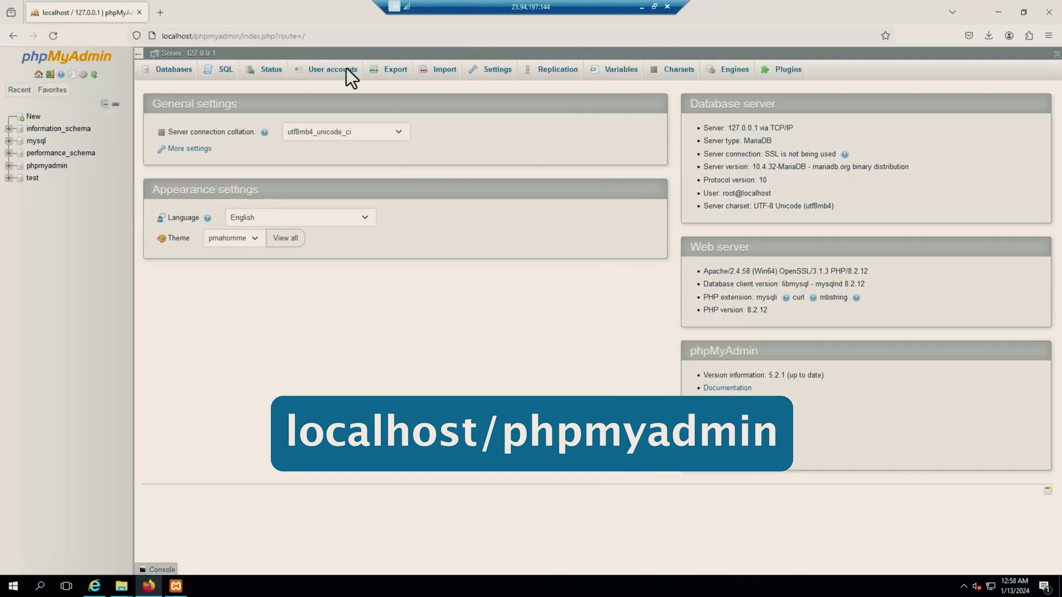
Start adding a database user account named wordpress and fill in its password and the password confirmation.
left_click(342, 70)
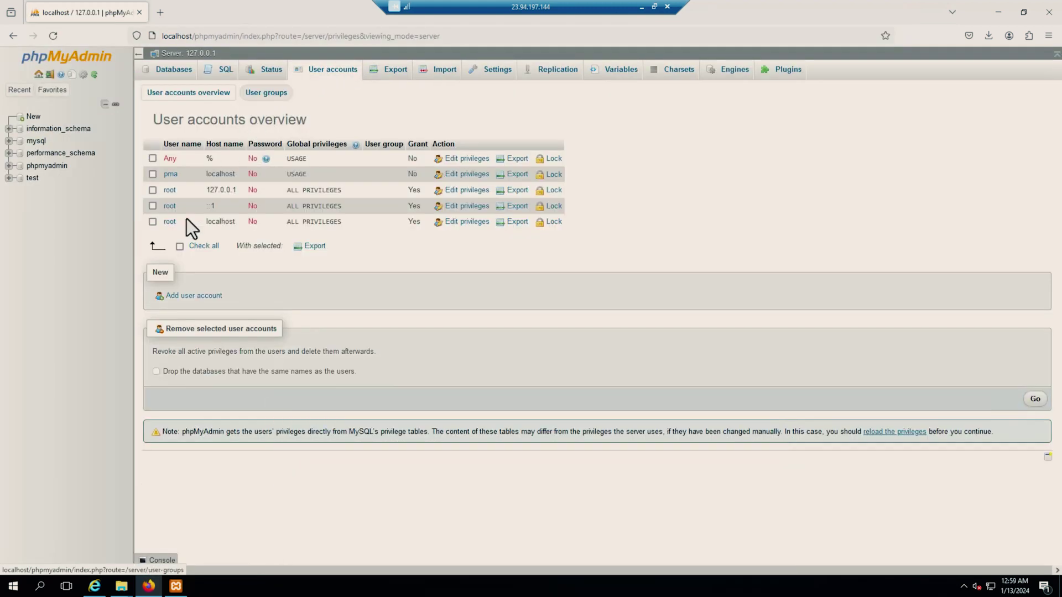
left_click(171, 296)
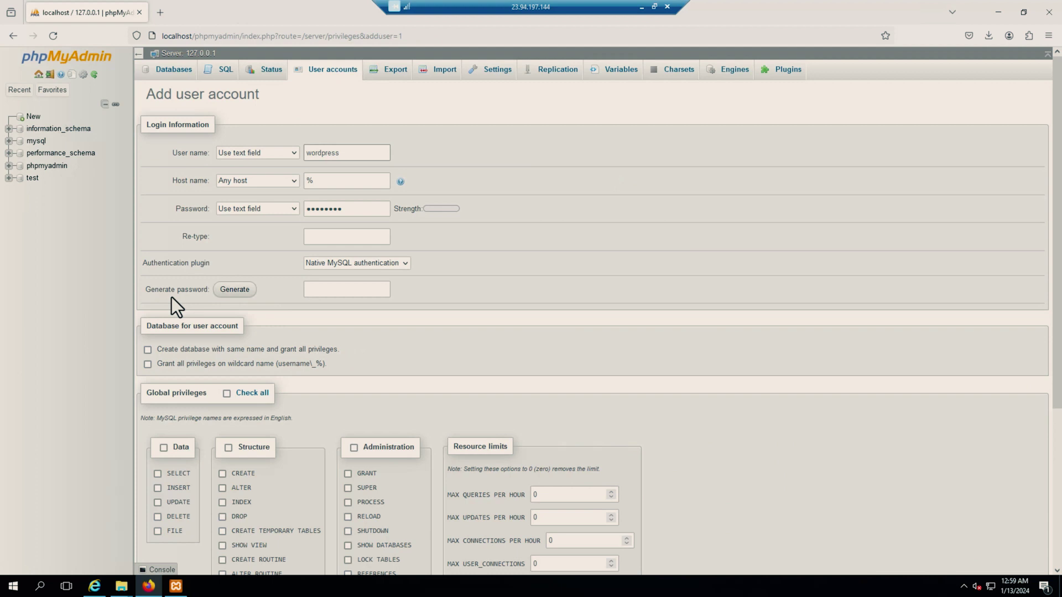
left_click(355, 151)
left_click(350, 209)
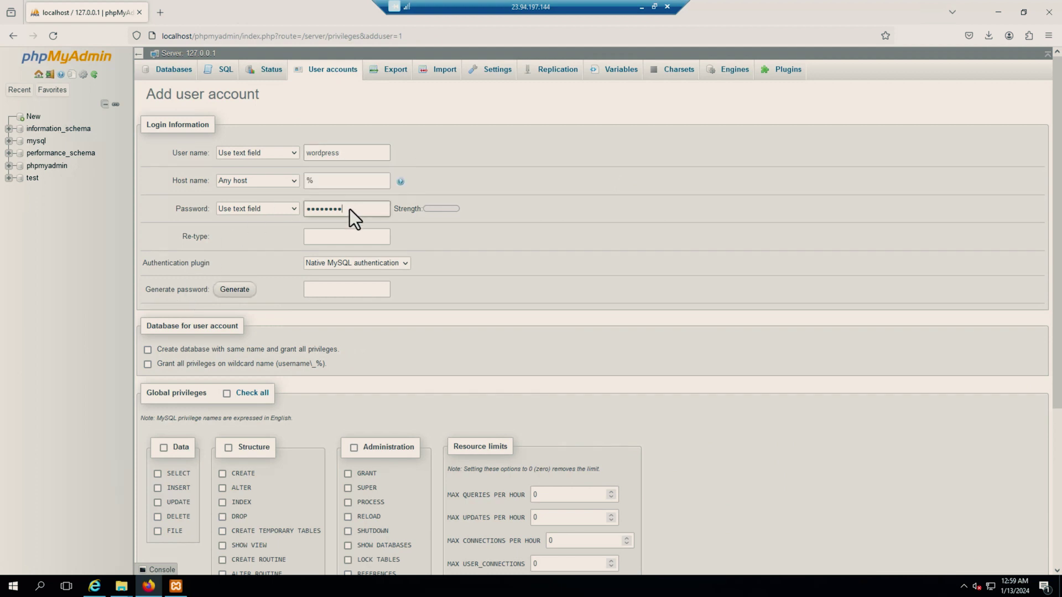
left_click(336, 243)
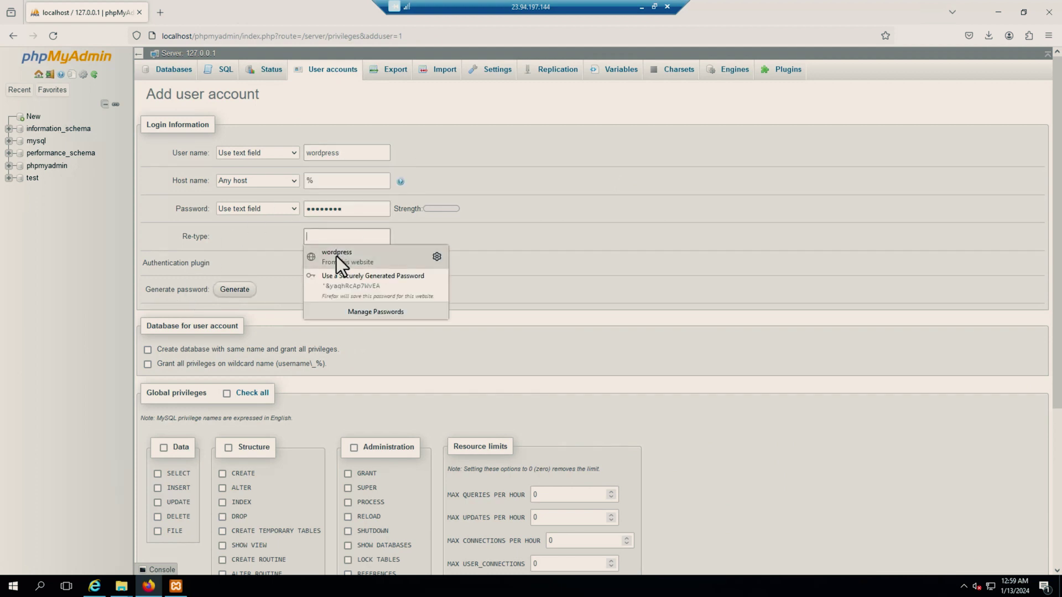
left_click(336, 256)
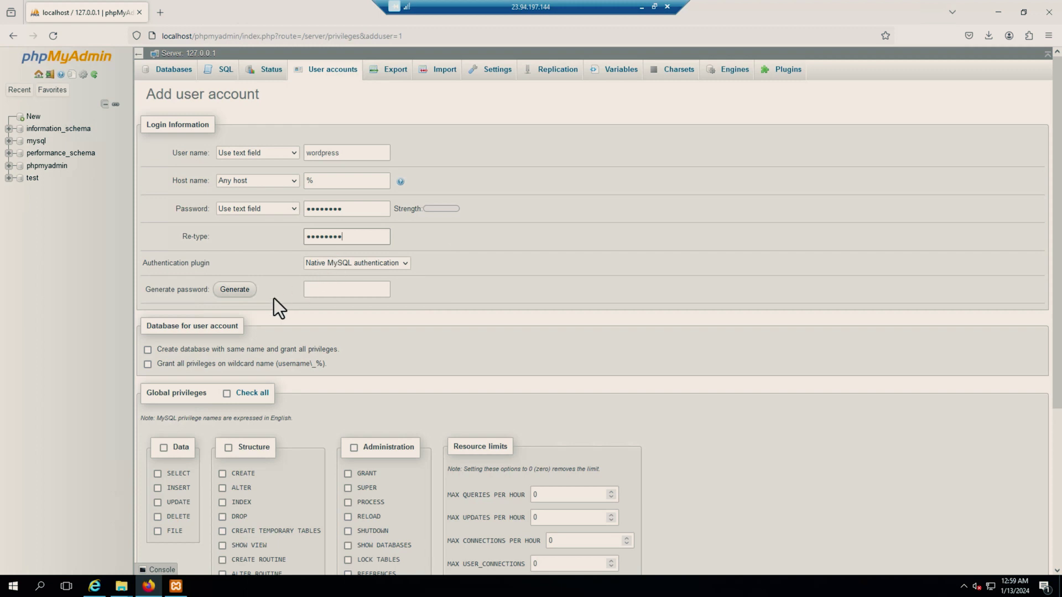
Give the account a database of the same name, wildcard-name privileges and all global privileges, and create it.
scroll(274, 298, "down", 1)
left_click(227, 338)
scroll(728, 370, "down", 3)
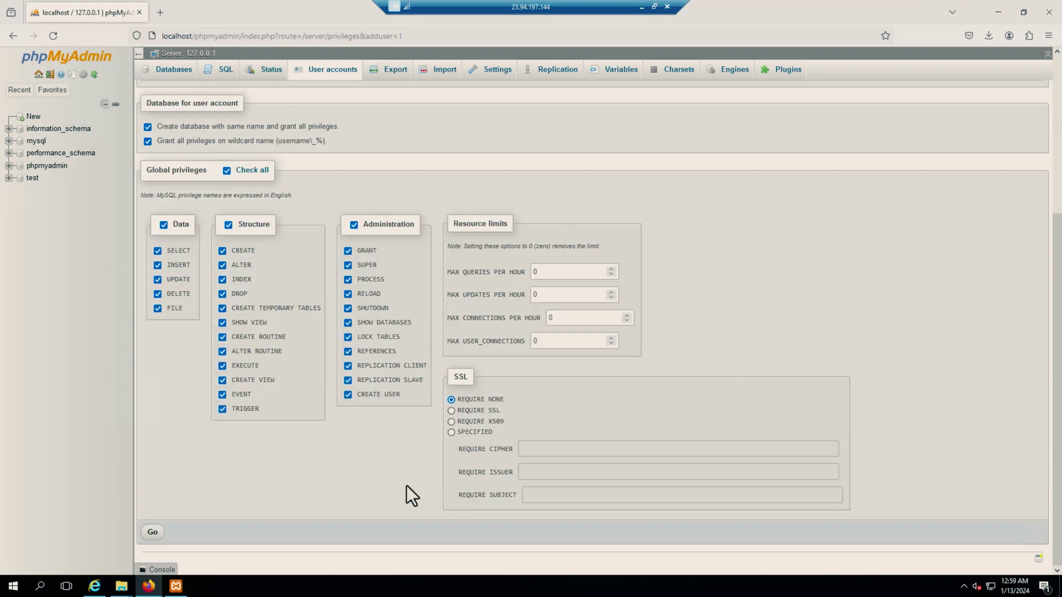
left_click(153, 532)
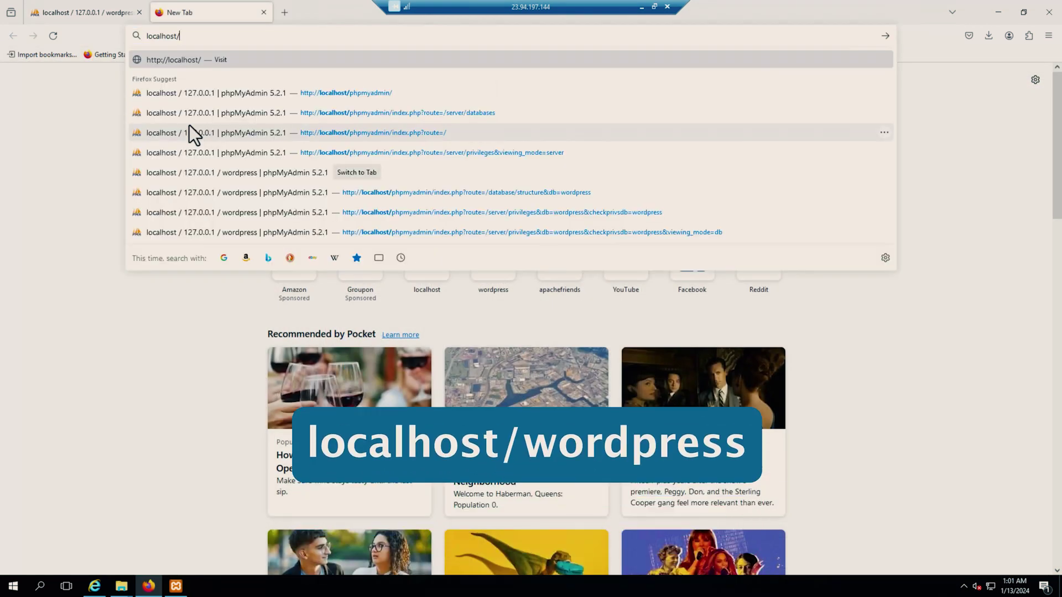
Open localhost/wordpress in a new browser tab and start the setup configuration in English (United States).
type("wordpress")
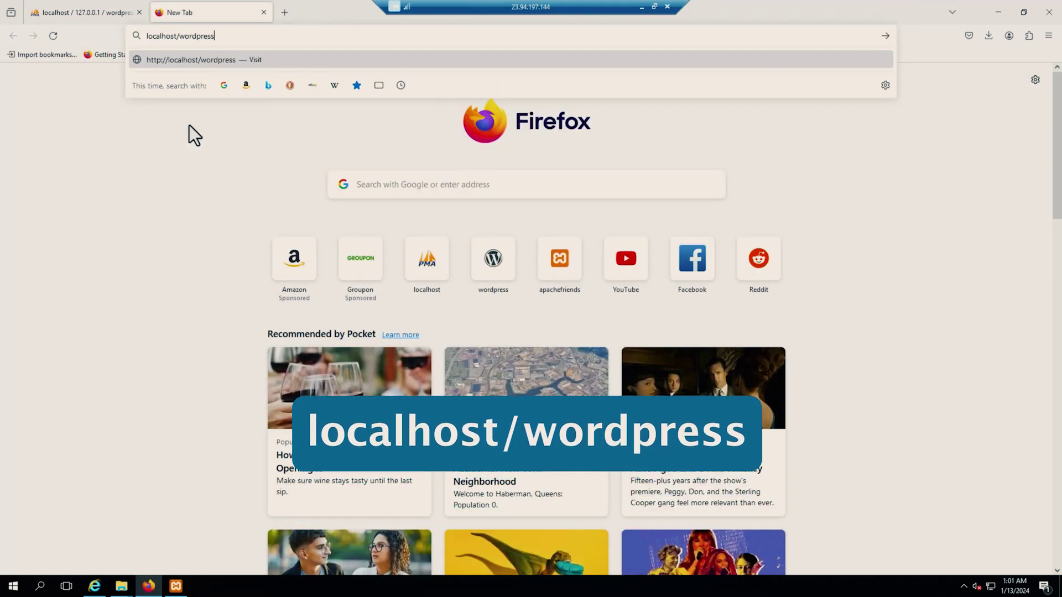
key("Return")
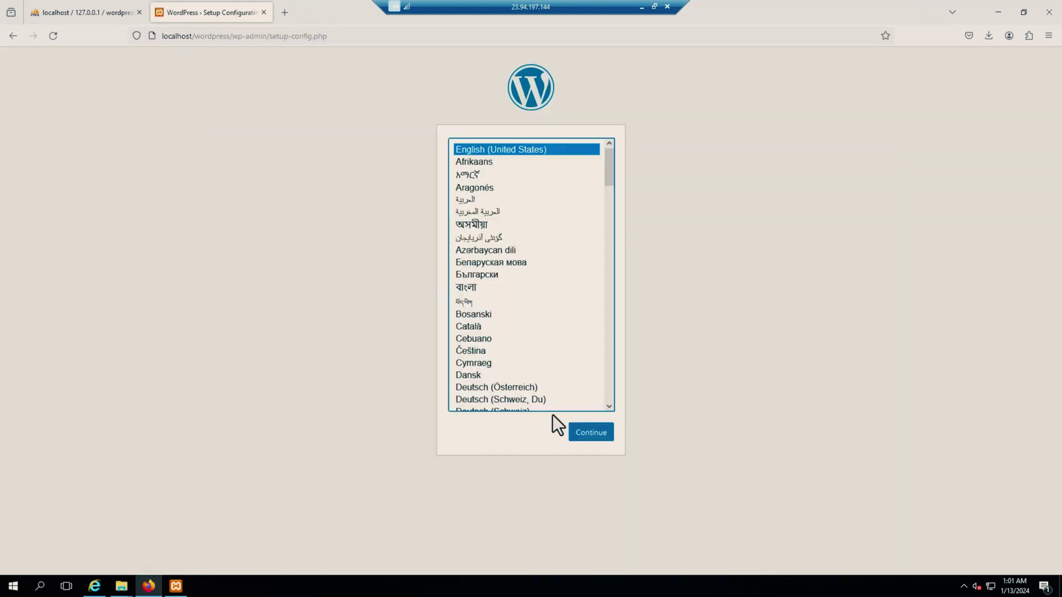
left_click(574, 435)
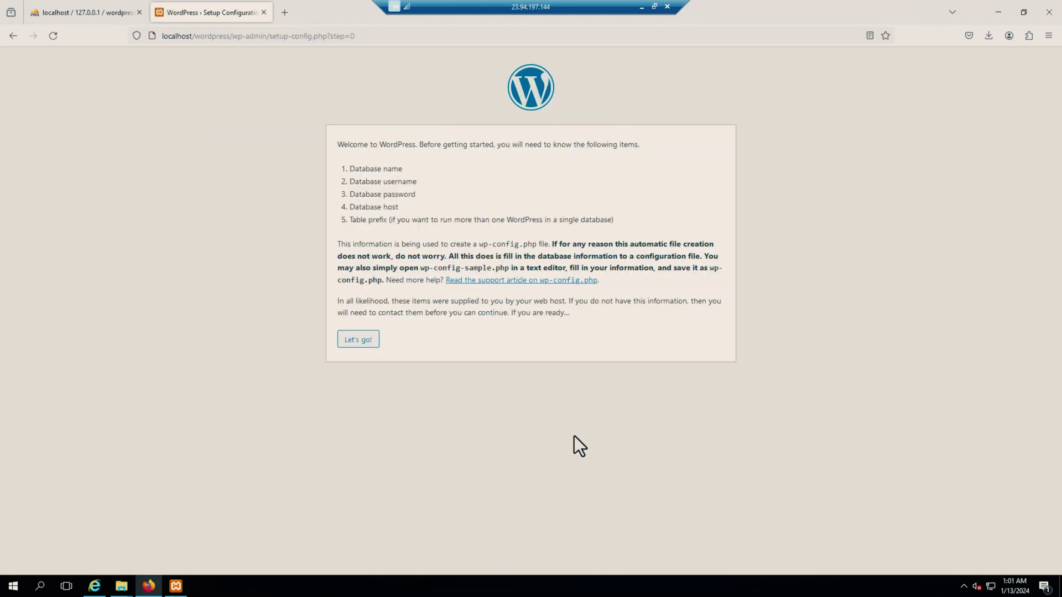
left_click(362, 338)
Set the database name to wordpress and copy the database password from the text note on the local computer.
type("wordpress")
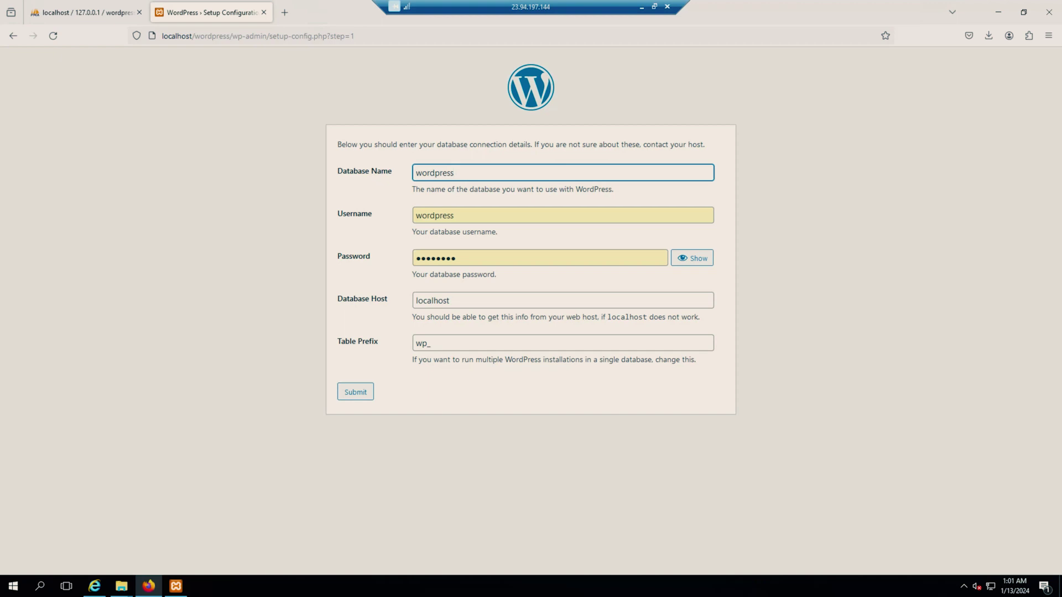
left_click(642, 7)
left_click(689, 584)
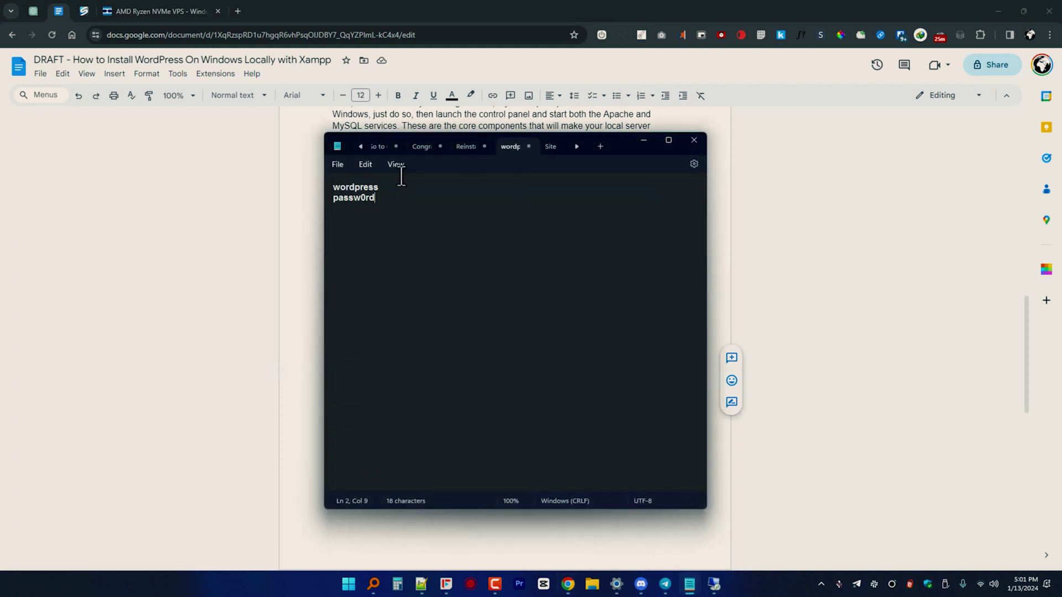
left_click(166, 11)
left_click(689, 584)
left_click_drag(420, 198, 329, 207)
Back in the remote session, paste the database password into the connection details, submit them and run the installation.
left_click(714, 584)
double_click(406, 261)
key("ctrl+v")
left_click(363, 396)
left_click(384, 187)
Set the site title to RackNerdTV Local WP and choose wordpress as the username.
left_click(439, 273)
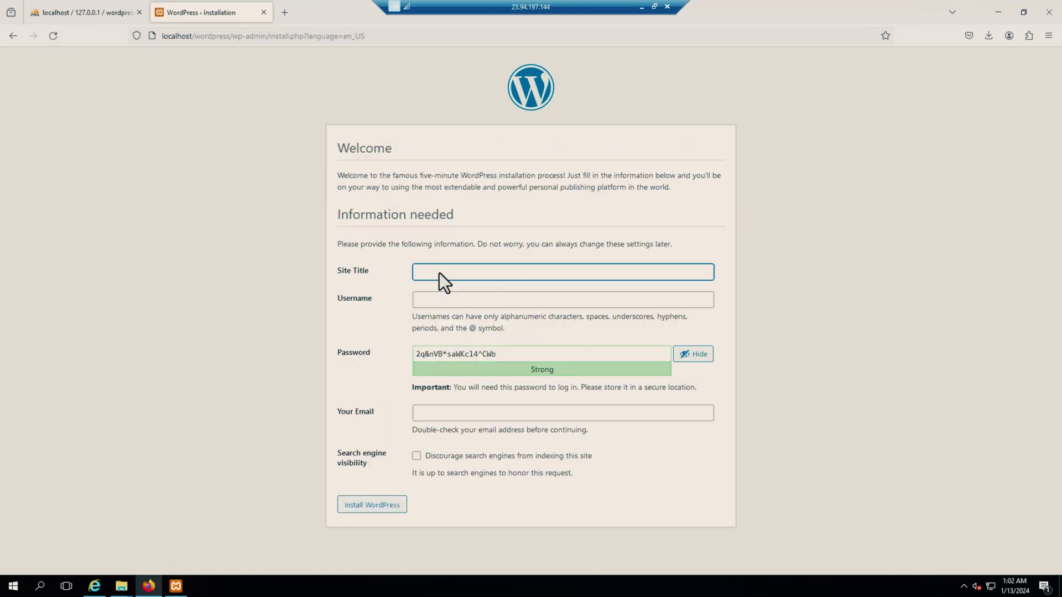
type("RackNerdTV Local WP")
key("Tab")
key("Down")
key("Return")
Replace the generated WordPress password with the copied account password and confirm the use of a weak password.
left_click(480, 354)
key("ctrl+v")
left_click(416, 412)
double_click(442, 355)
key("ctrl+v")
Shorten the site title to RackNerdTV.
double_click(440, 273)
left_click_drag(498, 273, 461, 272)
key("BackSpace")
Fill in the administrator's e-mail and install WordPress.
left_click(480, 436)
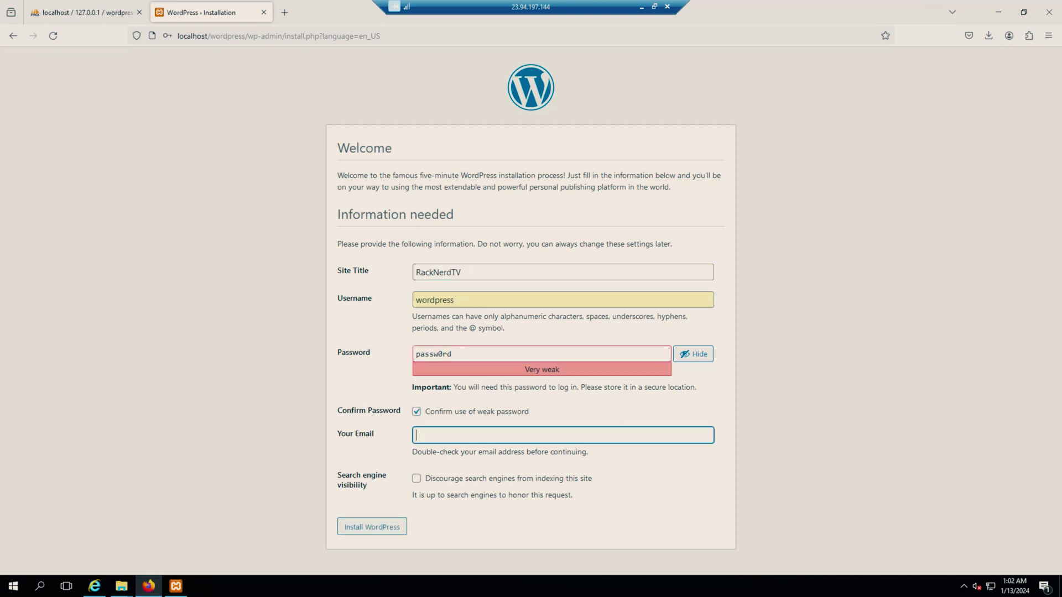
key("Tab")
key("Tab")
key("Return")
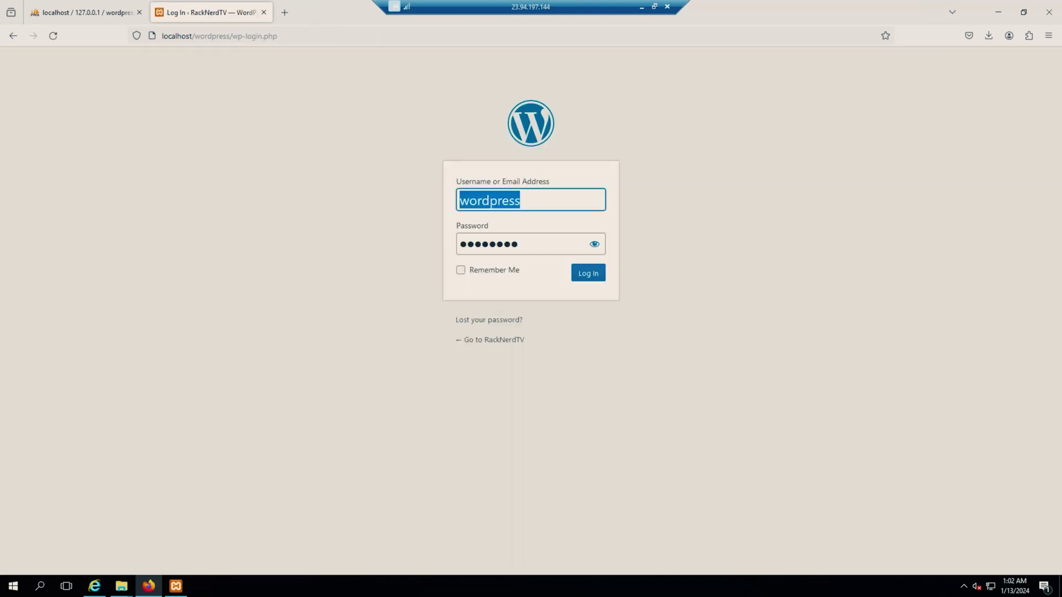
Log in to the WordPress dashboard with the prefilled wordpress account and Remember Me enabled.
left_click(461, 270)
left_click(587, 274)
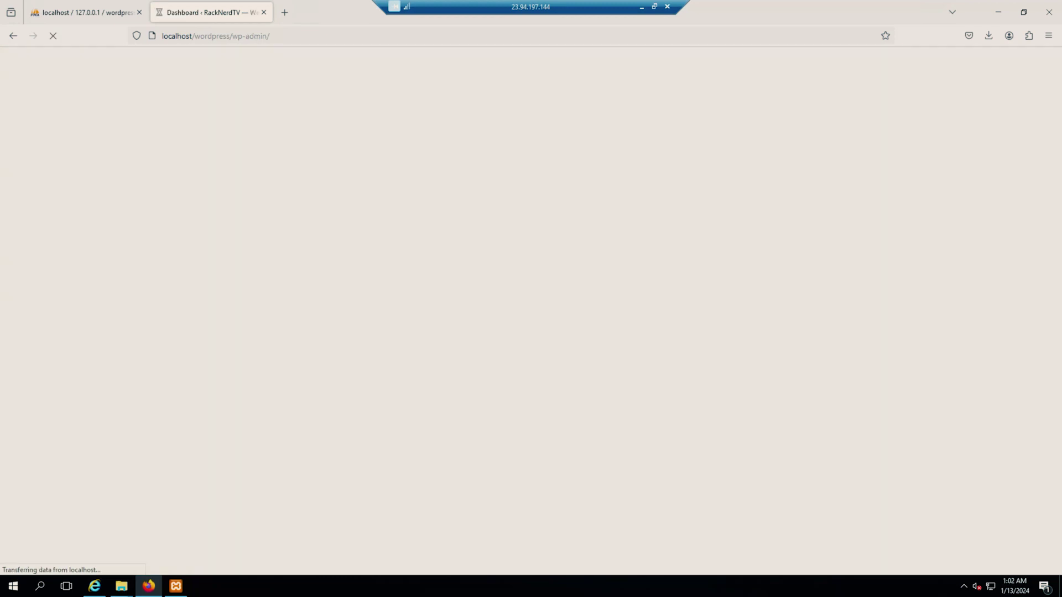